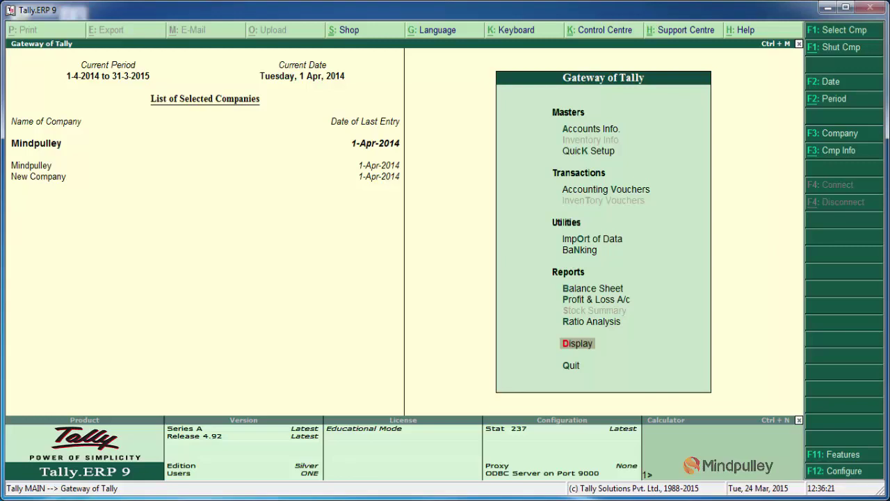
Step: Open the Balance Sheet report for the Mindpulley company
key(Down)
key(Up)
key(Up)
key(Up)
key(Up)
key(Up)
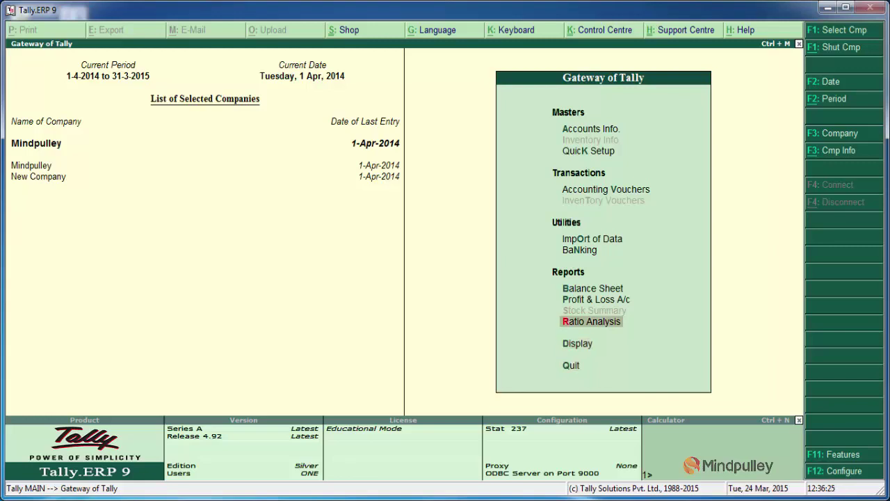
key(Down)
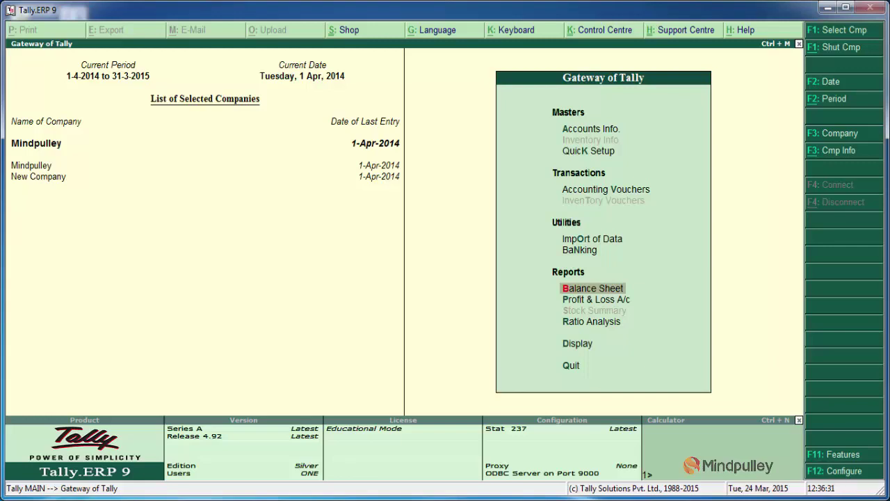
key(Return)
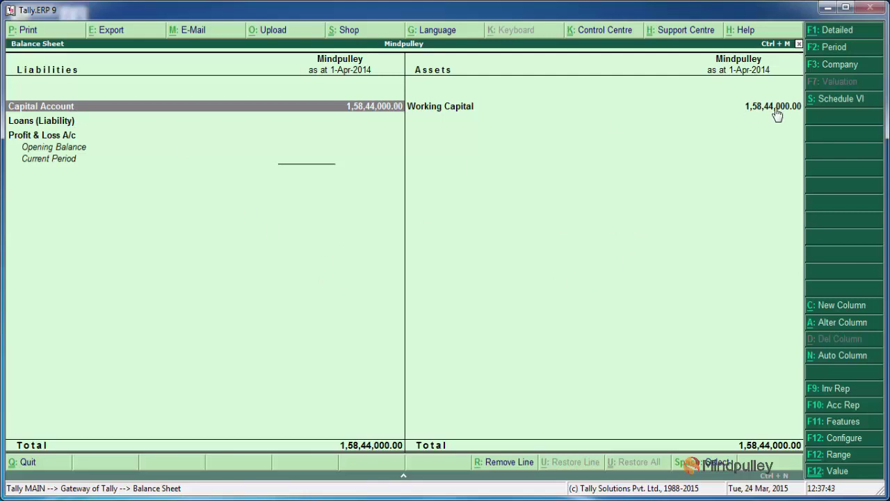
Step: Expand the balance sheet to its detailed view and return it to the condensed view
click(834, 31)
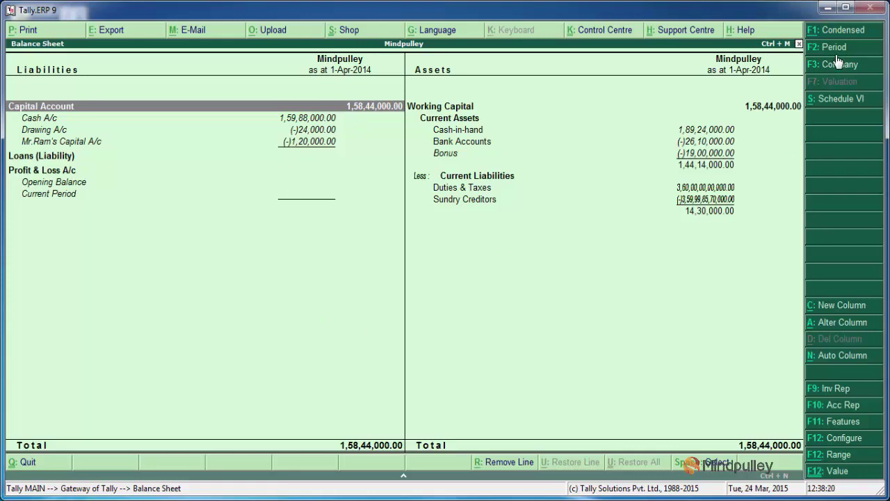
click(843, 33)
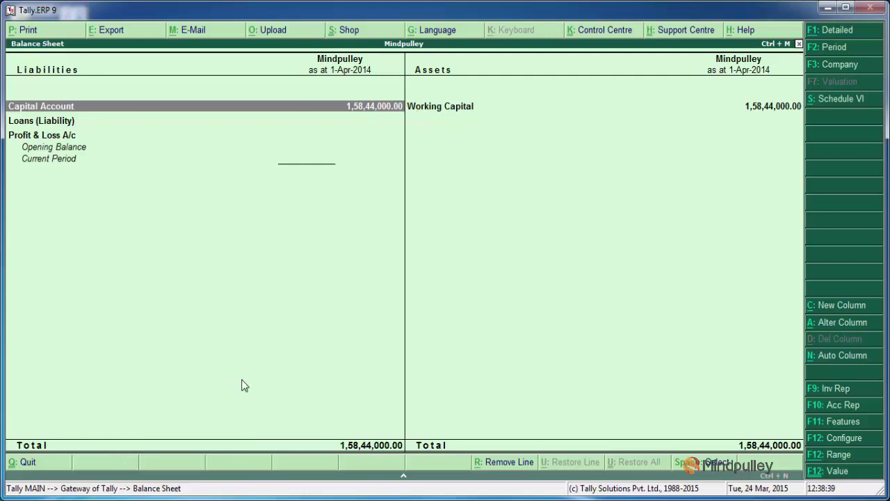
Step: Open the balance sheet's period settings and accept the existing dates
click(833, 49)
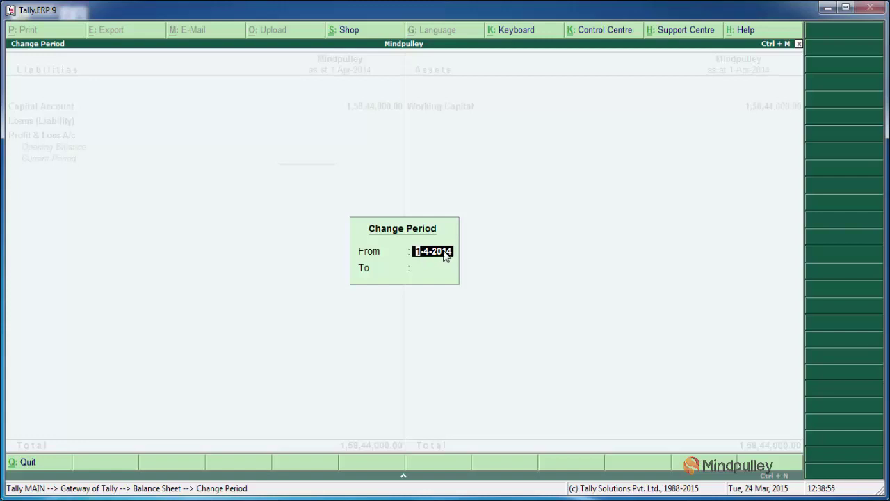
key(Return)
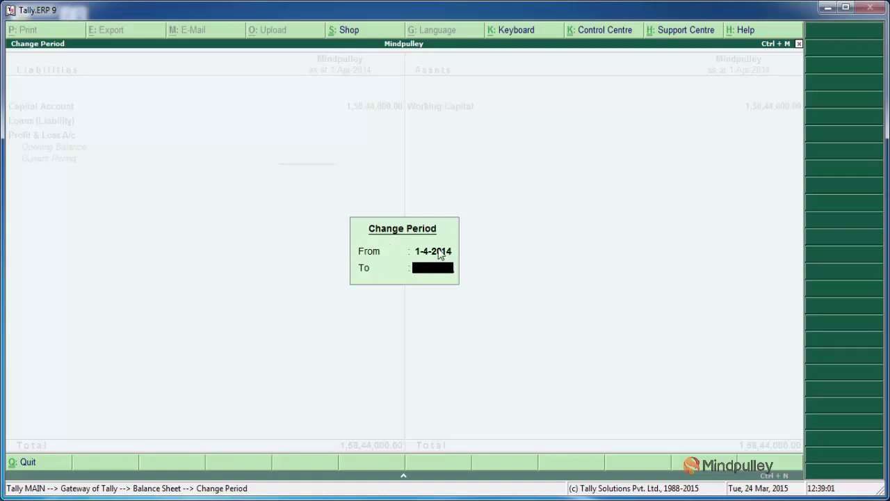
key(Return)
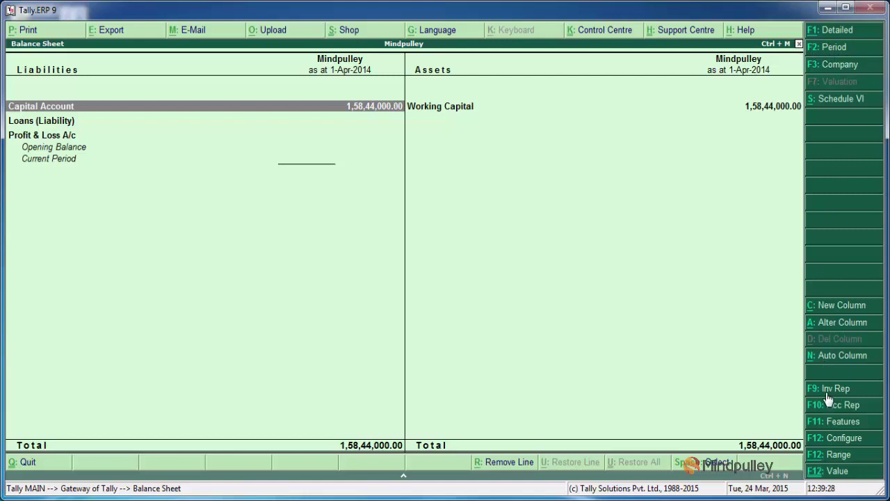
Step: Configure the balance sheet to use the vertical layout, leaving the other display options as they are
click(845, 441)
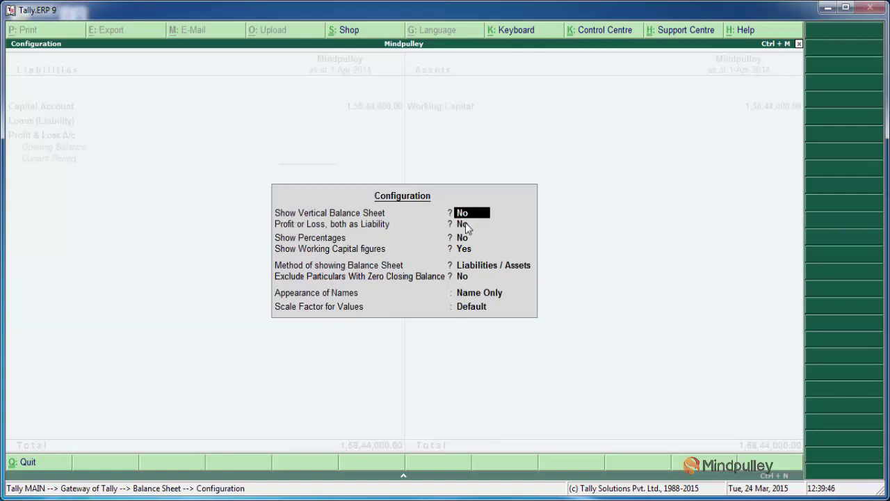
text(y)
key(Return)
key(Return)
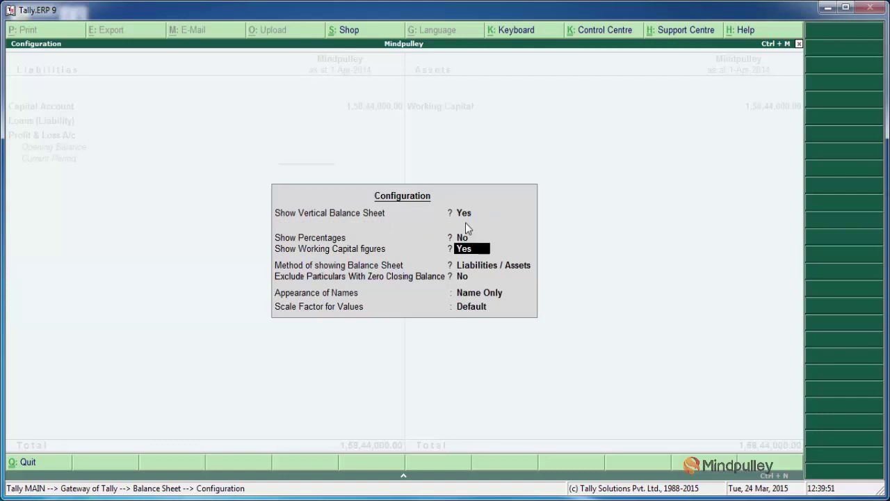
key(Return)
key(Return)
key(Return)
key(Return)
key(Return)
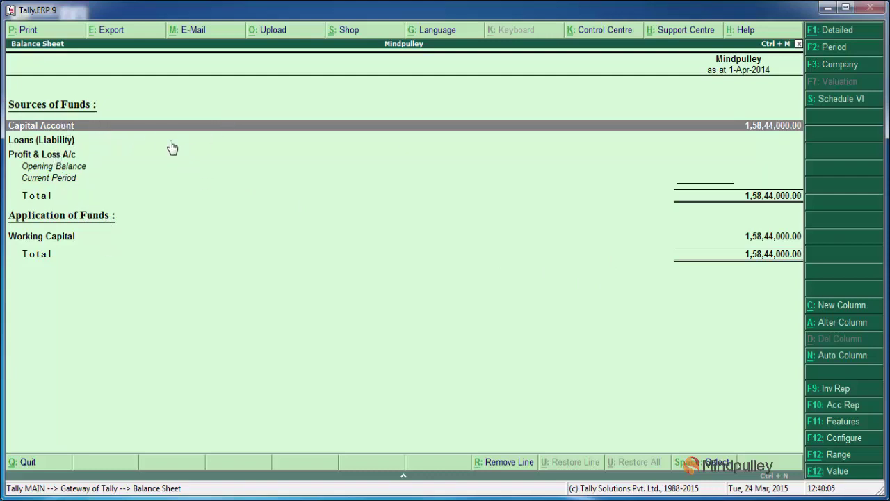
Step: Turn off the vertical layout in the balance sheet configuration and accept the remaining options
click(838, 440)
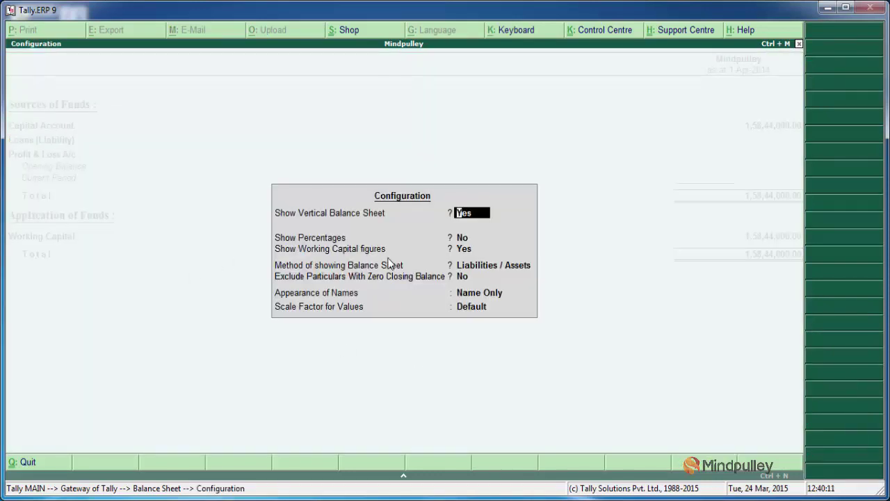
key(n)
key(Return)
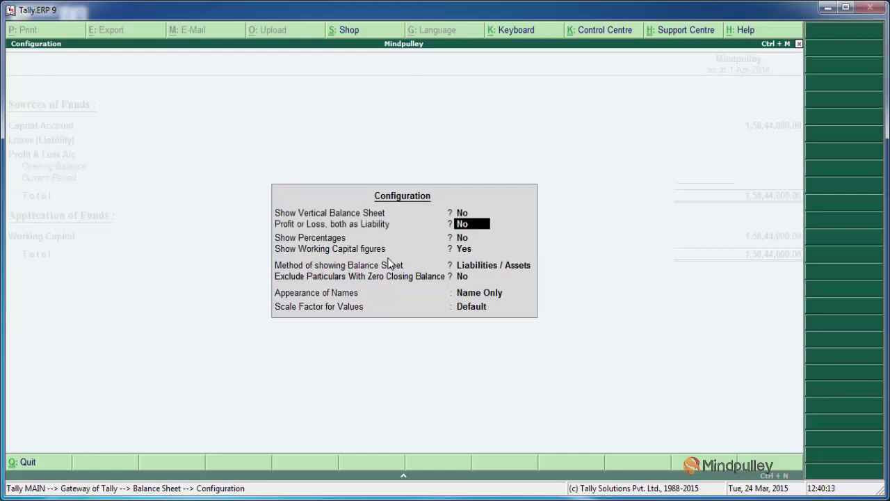
key(Return)
key(Return)
key(Return)
key(Return)
key(Return)
key(Return)
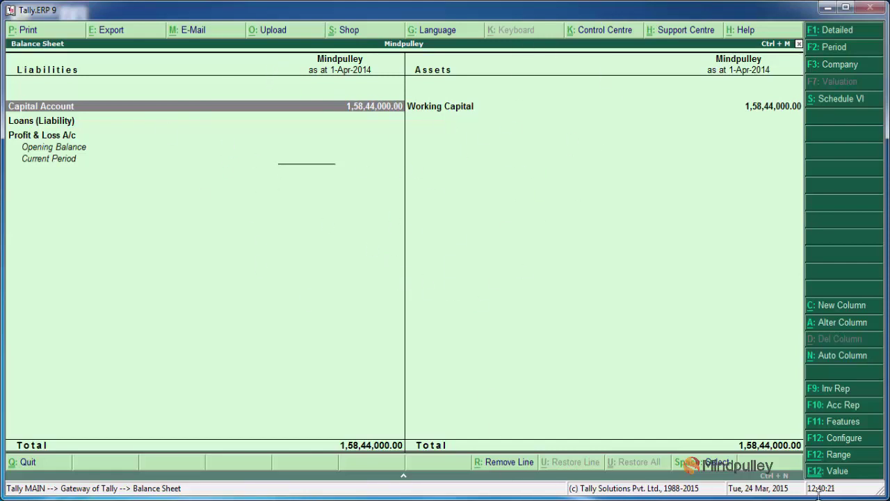
Step: Configure the balance sheet to show profit or loss both as liability and to show percentages
click(842, 437)
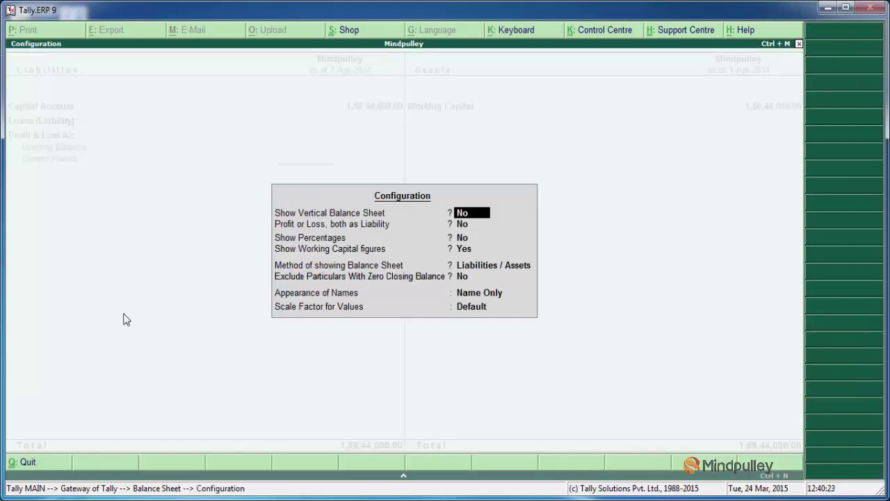
key(Return)
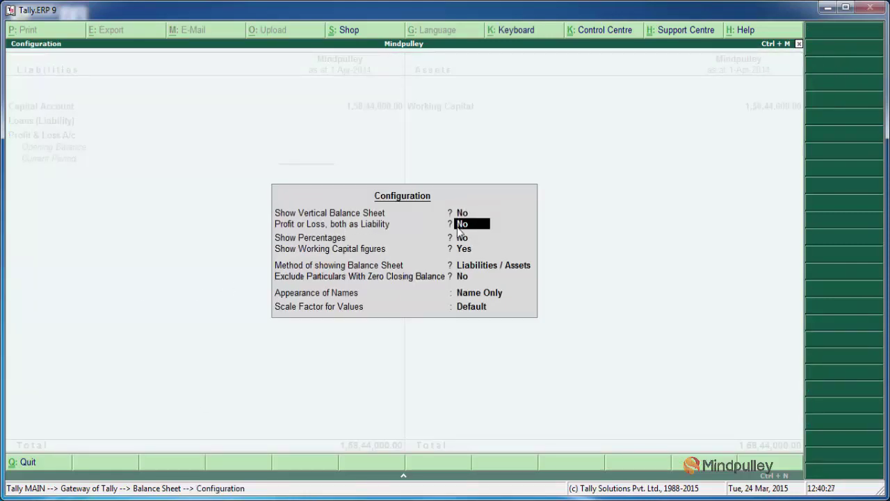
text(y)
key(Return)
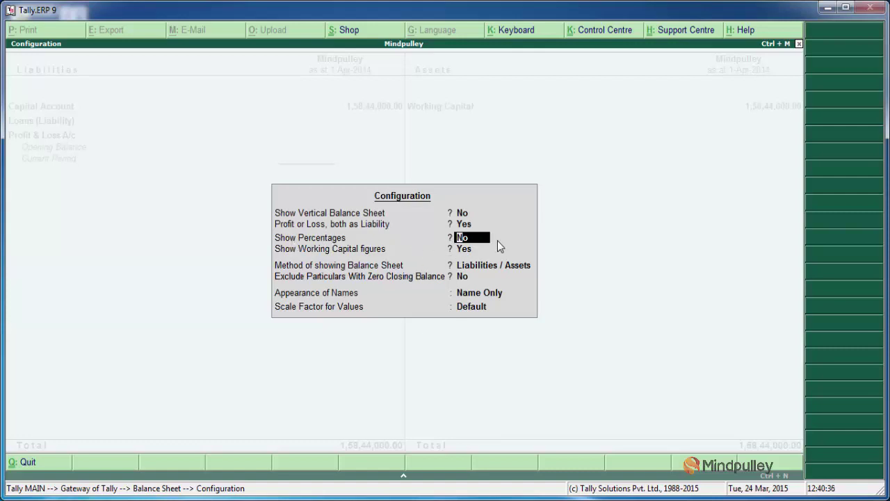
text(y)
key(Return)
key(Return)
key(Return)
key(Return)
key(Return)
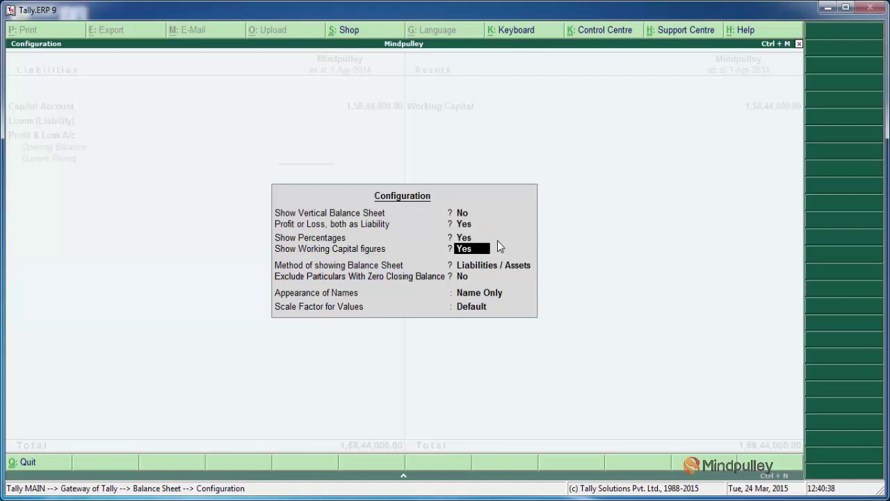
key(Return)
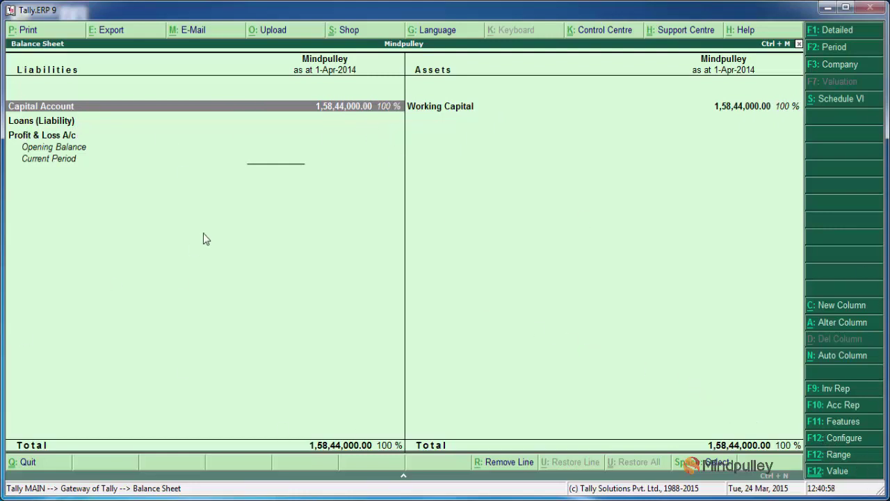
Step: Set both Profit or Loss, both as Liability and Show Percentages to No in the balance sheet configuration
click(835, 442)
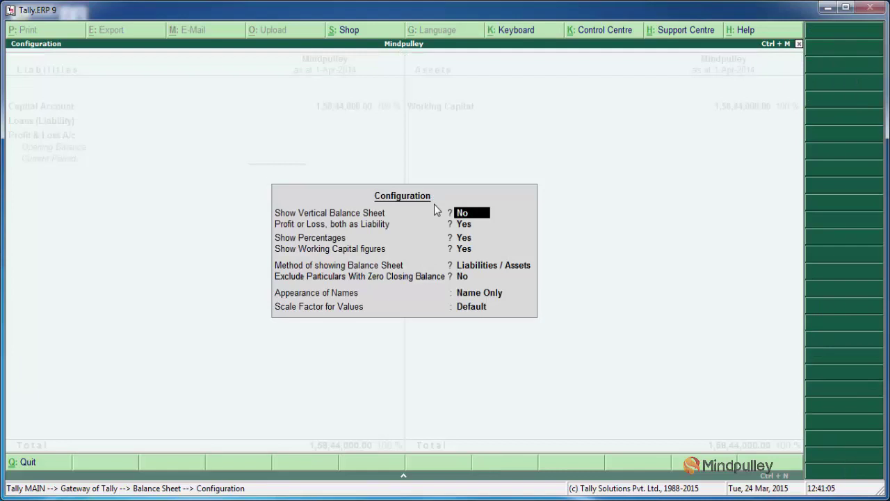
key(Return)
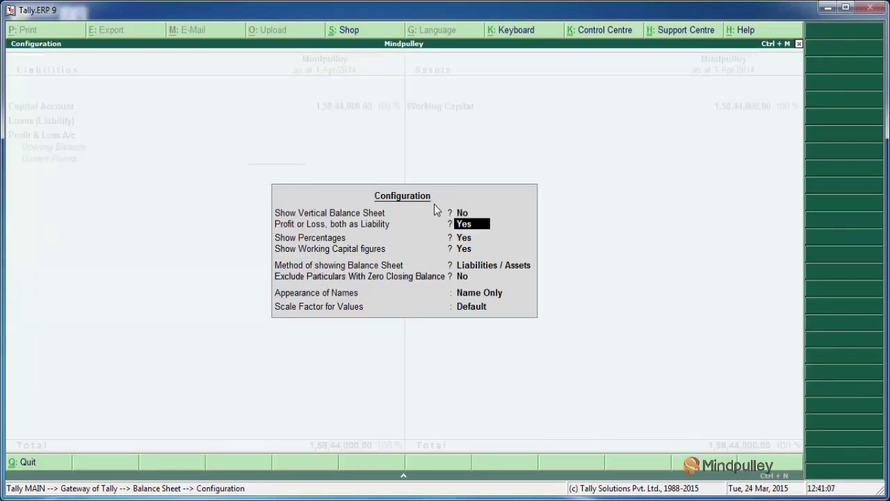
text(n)
key(Return)
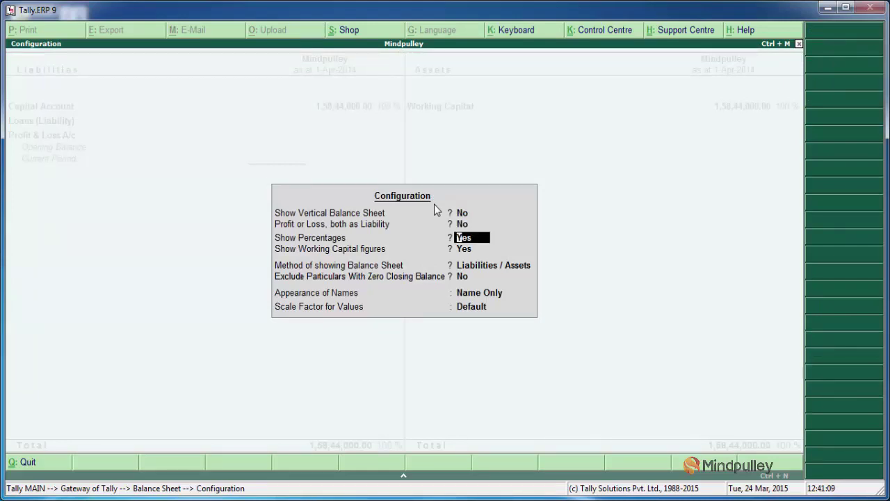
text(n)
key(Return)
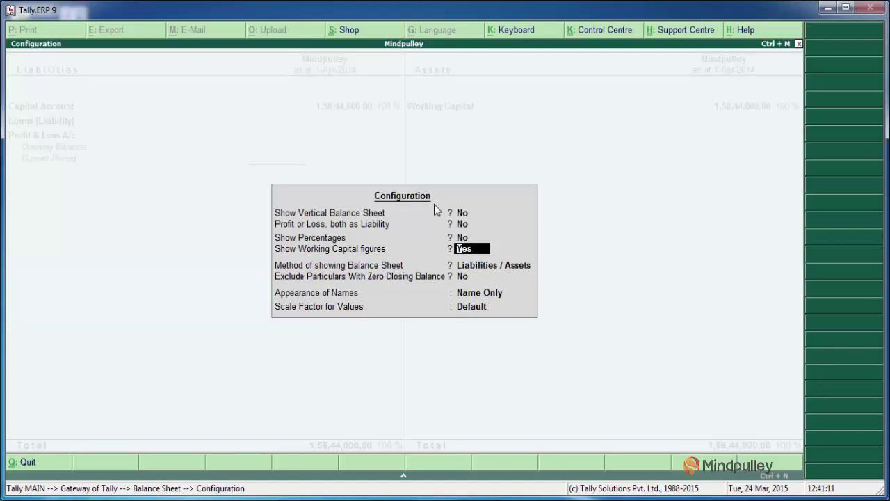
Step: Set the method of showing the balance sheet to Assets / Liabilities and accept the configuration
key(Return)
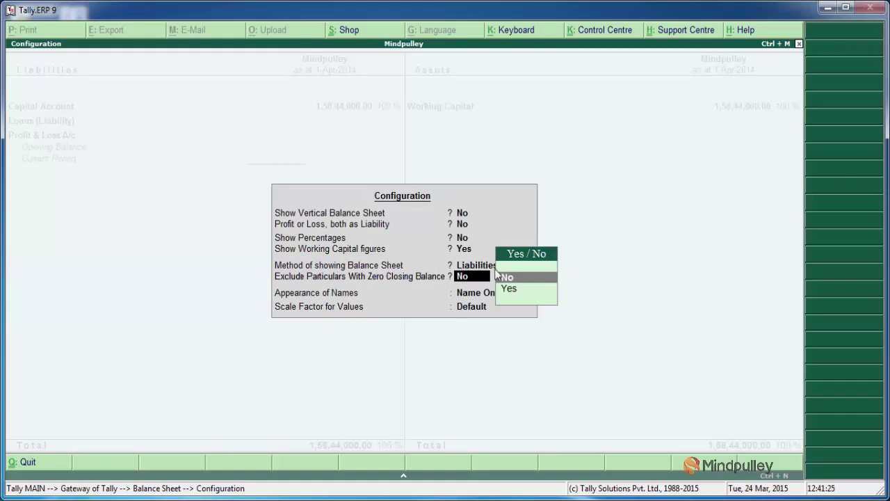
key(BackSpace)
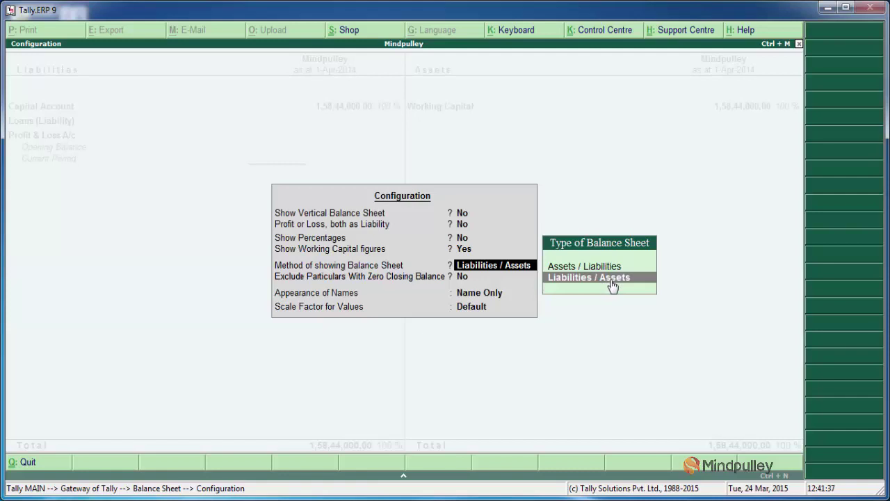
key(Up)
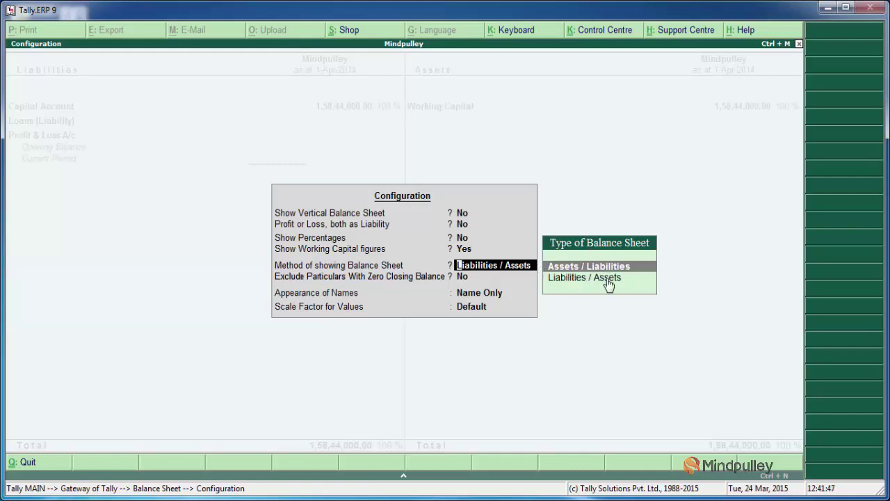
key(Return)
key(Return)
key(Return)
key(Return)
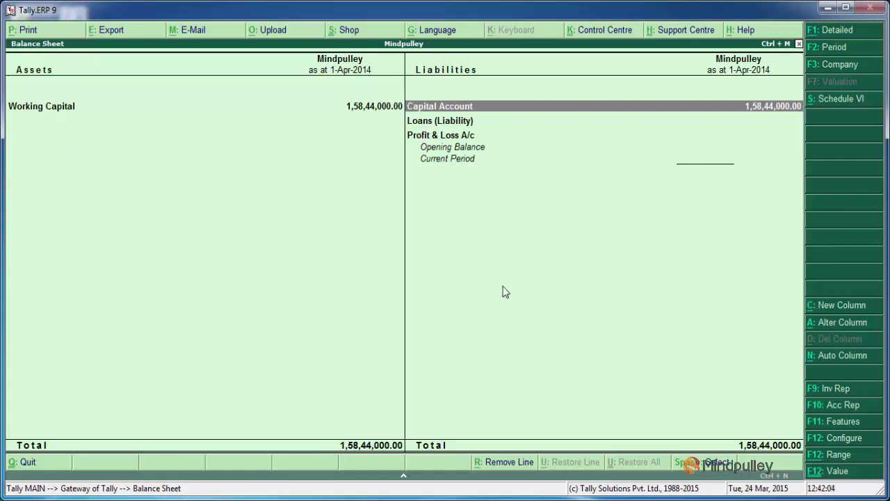
Step: Set the method of showing the balance sheet to Liabilities / Assets and accept the configuration
click(844, 440)
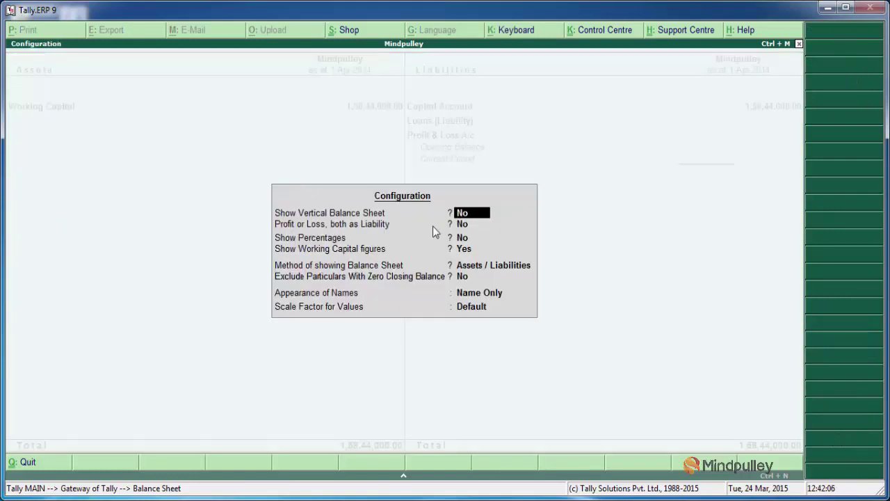
key(Return)
key(Return)
key(Return)
key(Return)
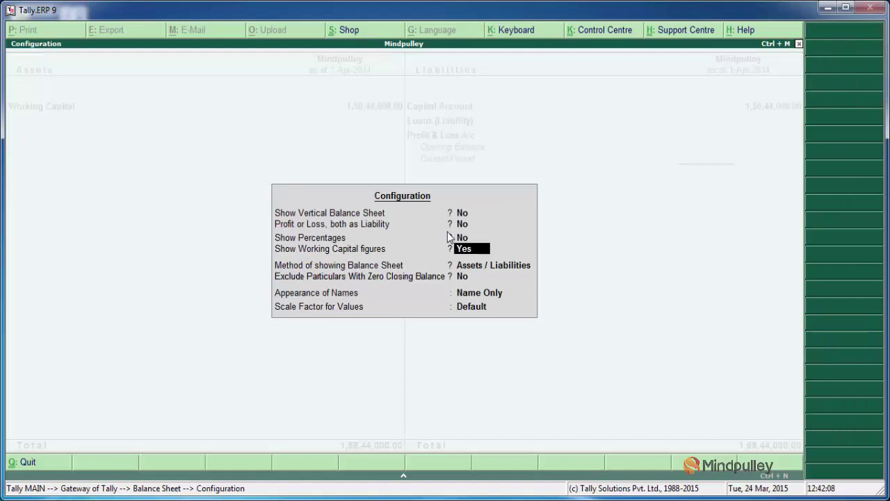
key(Down)
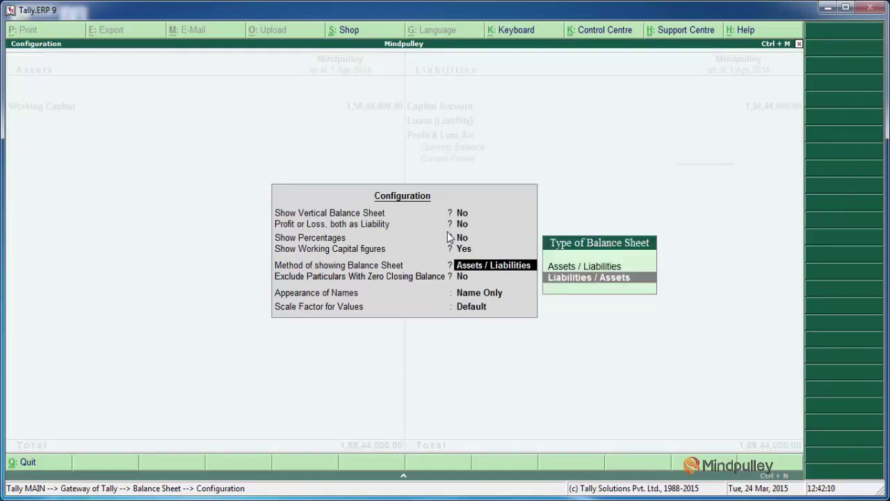
key(Return)
key(Return)
key(Return)
key(Return)
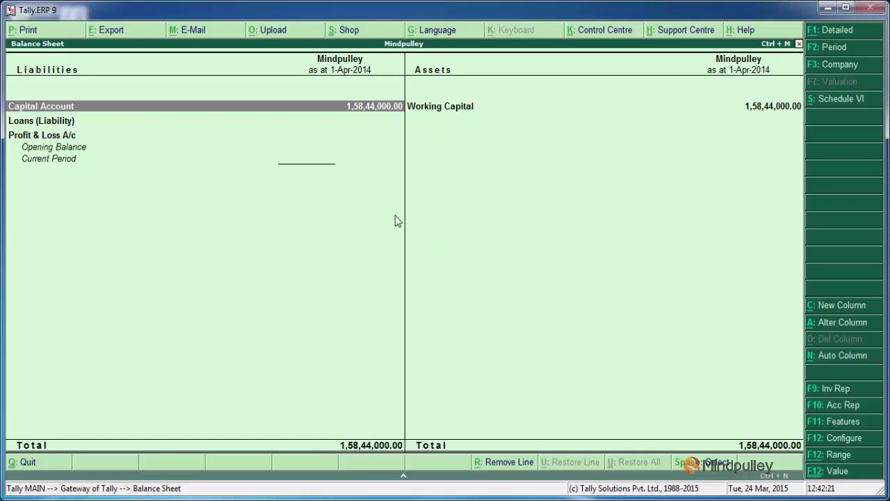
Step: Remove the Loans (Liability) line from the balance sheet and restore it
click(64, 123)
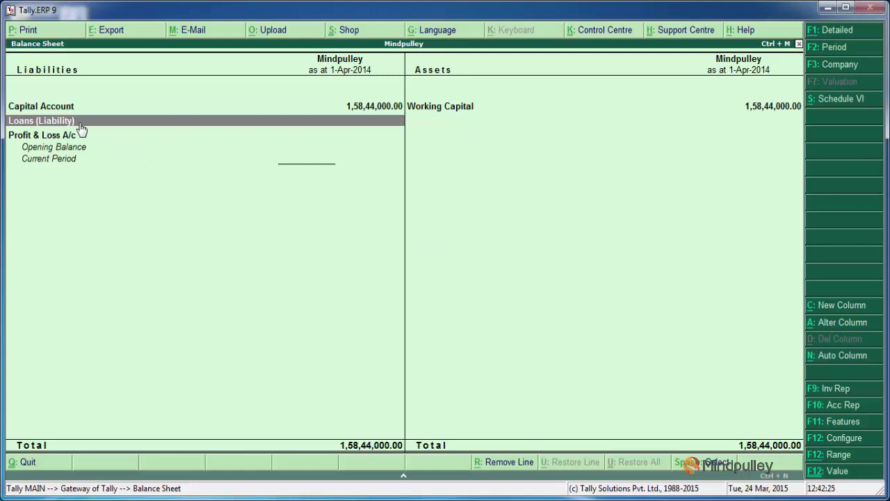
click(502, 463)
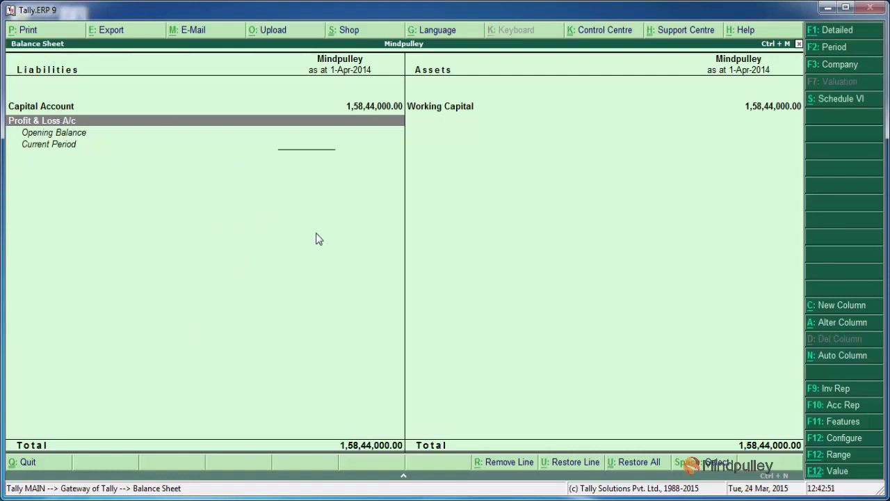
click(574, 463)
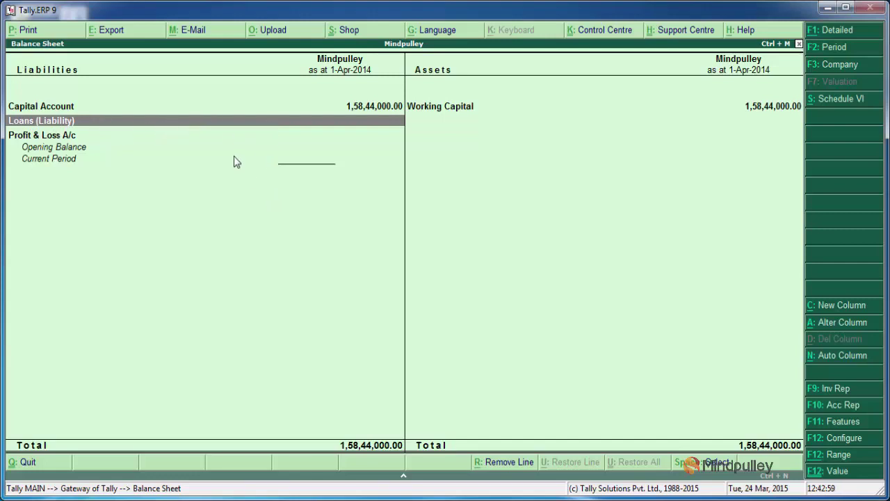
Step: Review the balance sheet configuration options without changing them, including the zero closing balance exclusion, and close the report
click(835, 445)
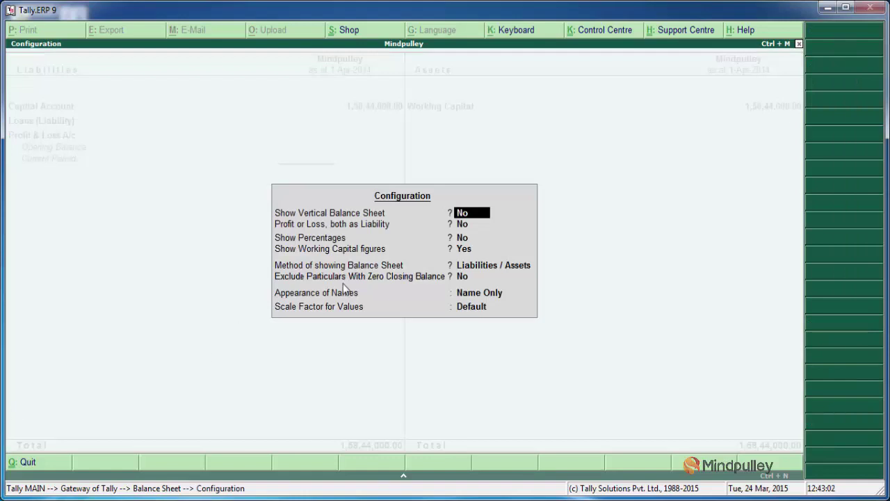
key(Return)
key(Return)
key(Return)
key(Return)
key(Return)
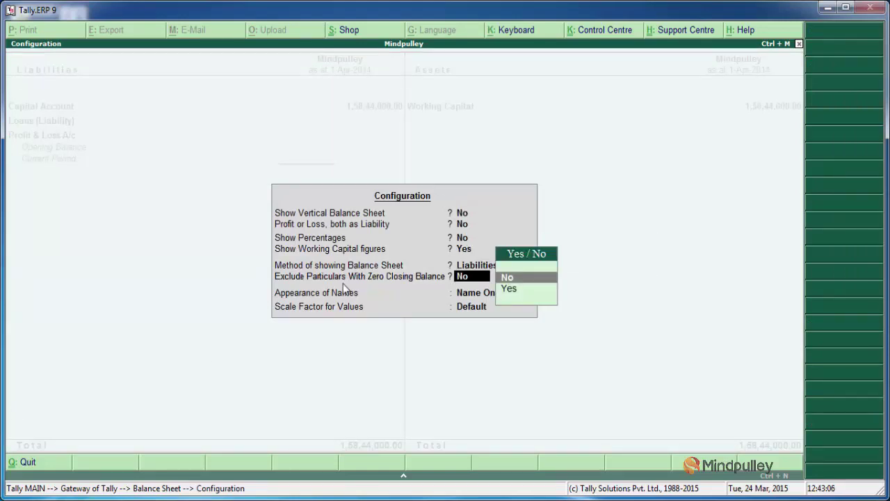
key(Return)
key(Return)
key(Return)
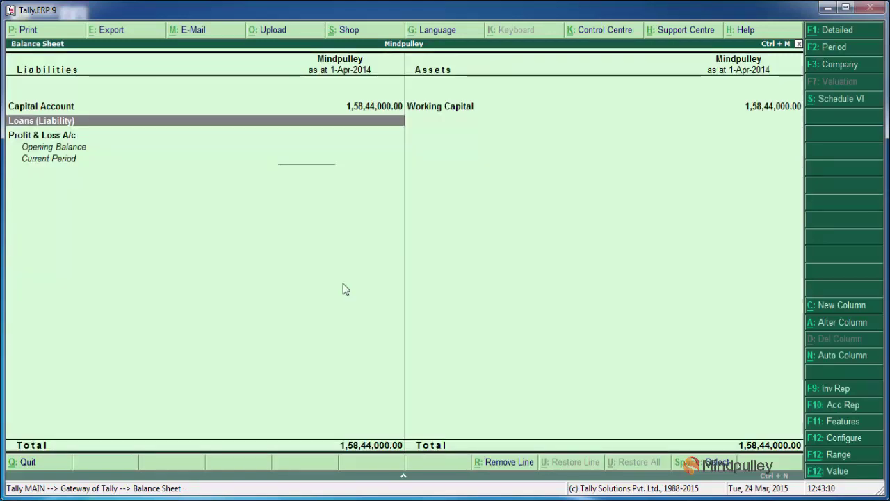
key(Escape)
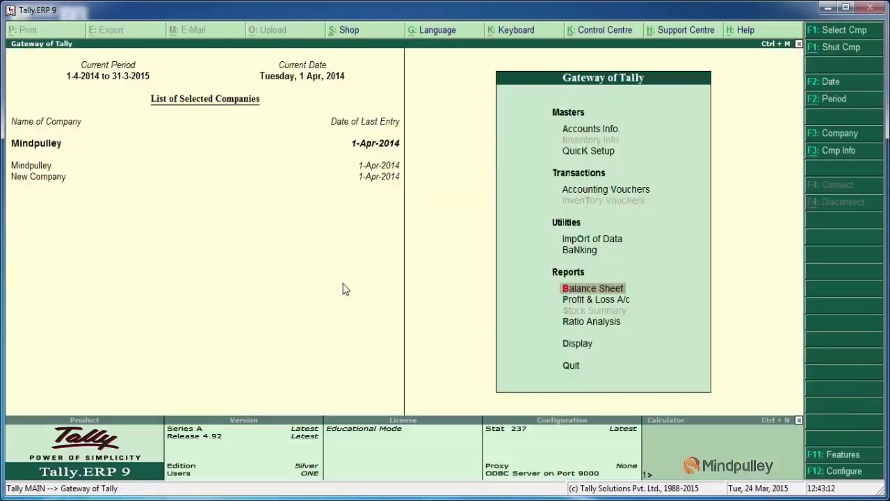